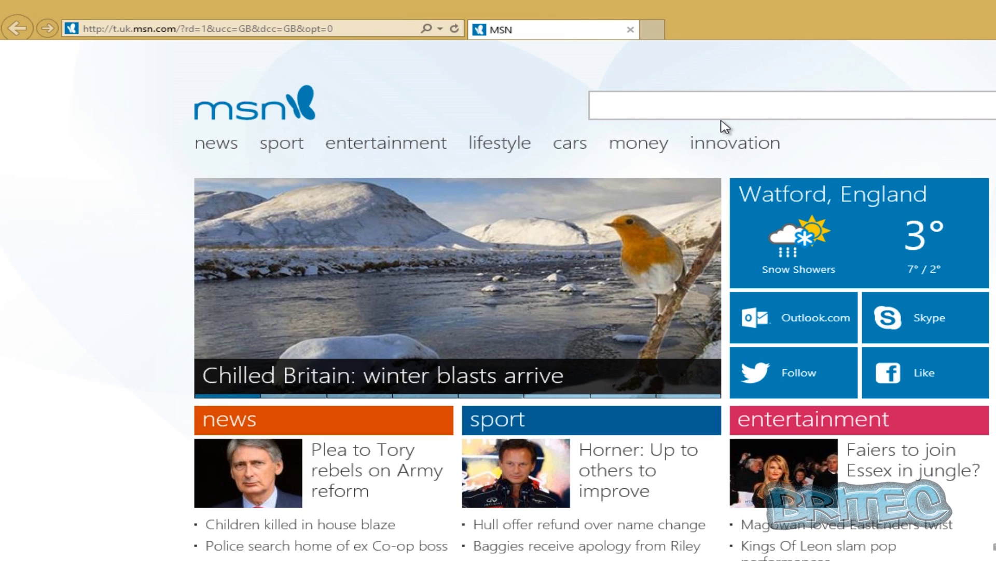
Step: Right-click the empty tab-bar area to list Internet Explorer's available toolbars
right_click(695, 25)
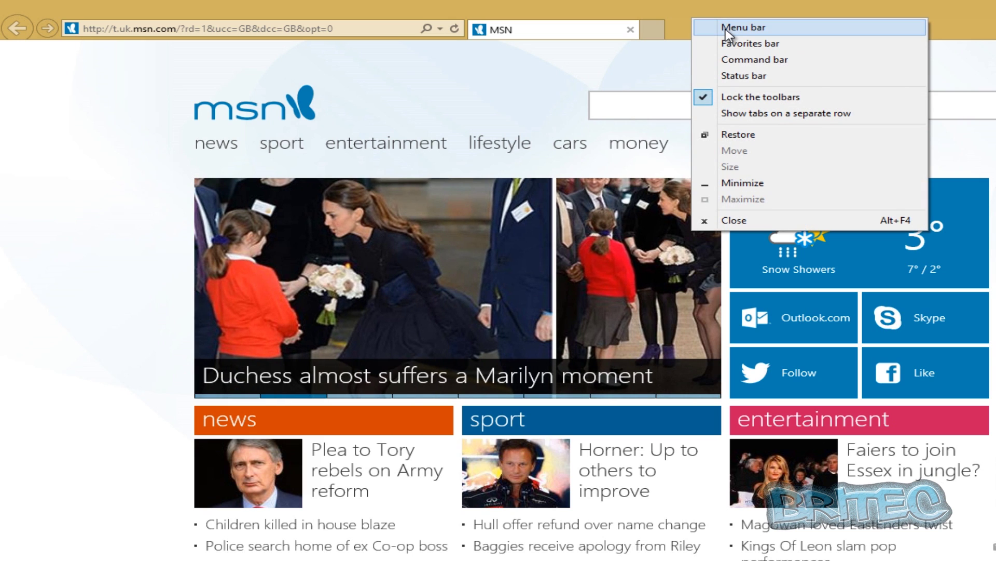
Step: Show the Internet Explorer menu bar and open Internet Options from Tools
left_click(728, 30)
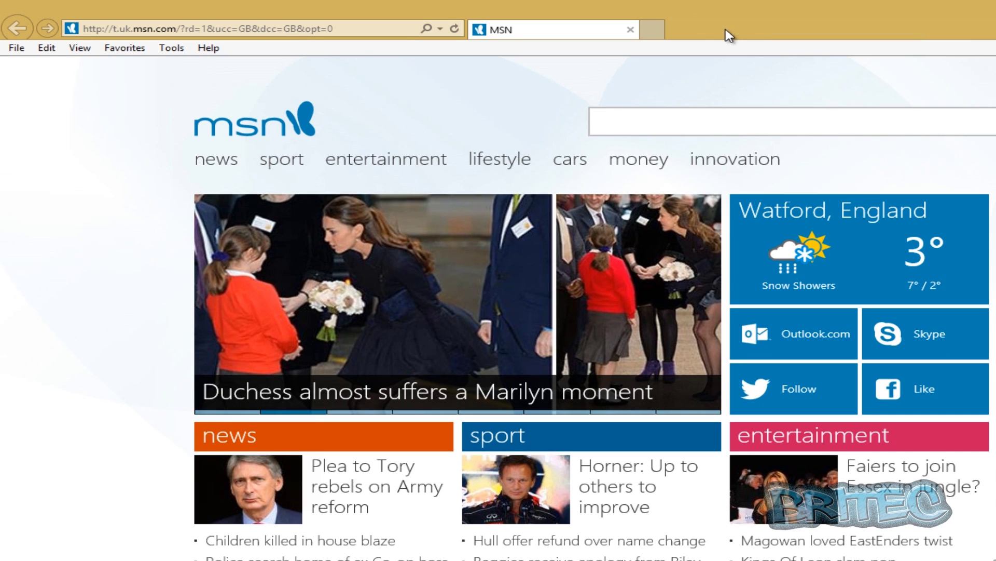
left_click(171, 48)
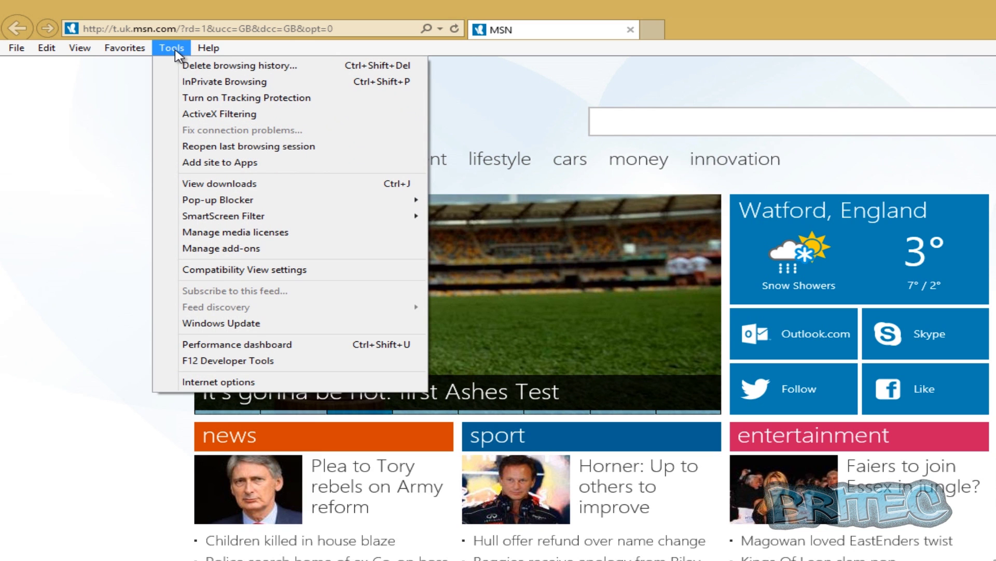
left_click(218, 382)
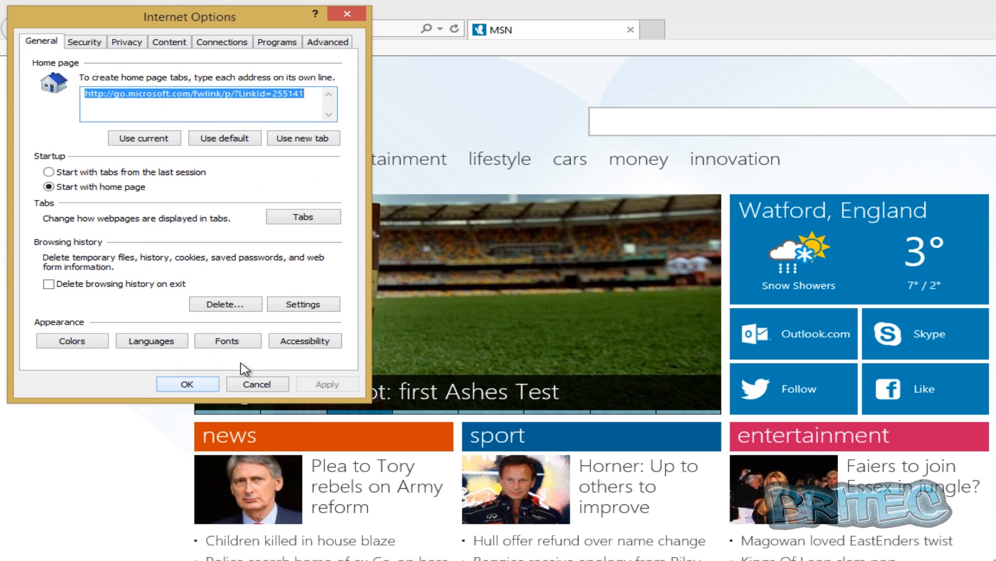
left_click_drag(168, 17, 507, 102)
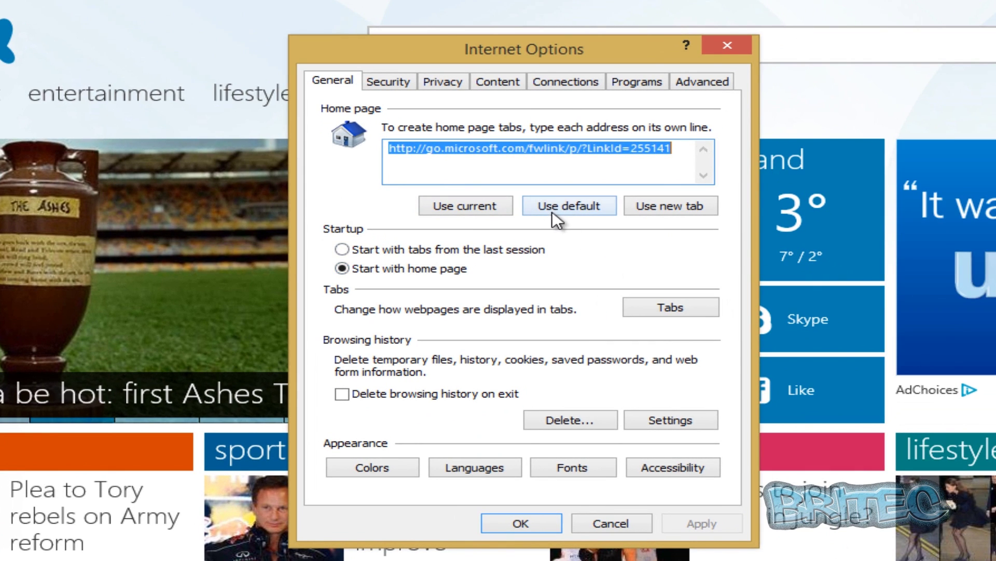
Step: On the Privacy tab, never allow websites to request physical location, then go to Advanced
left_click(454, 82)
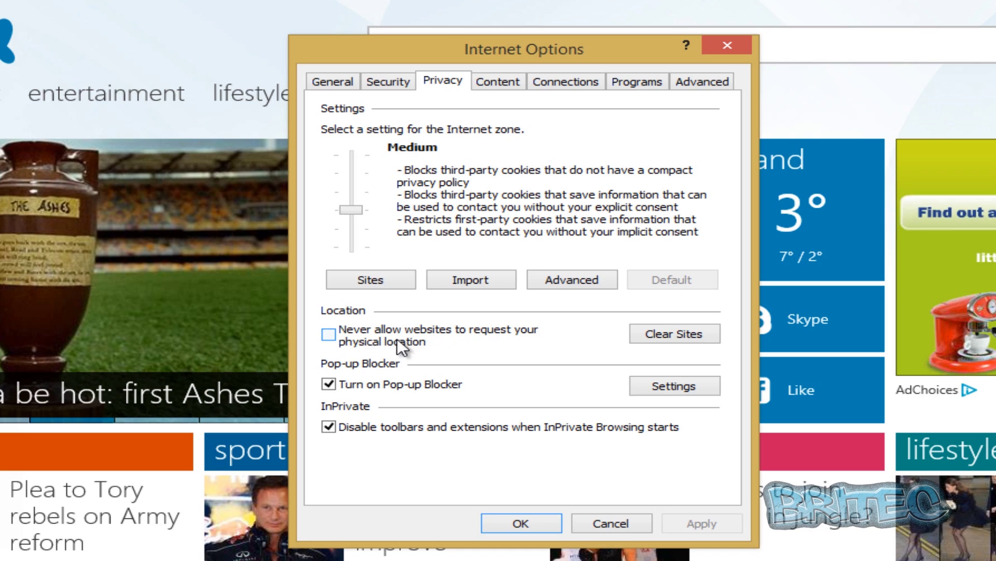
left_click(329, 334)
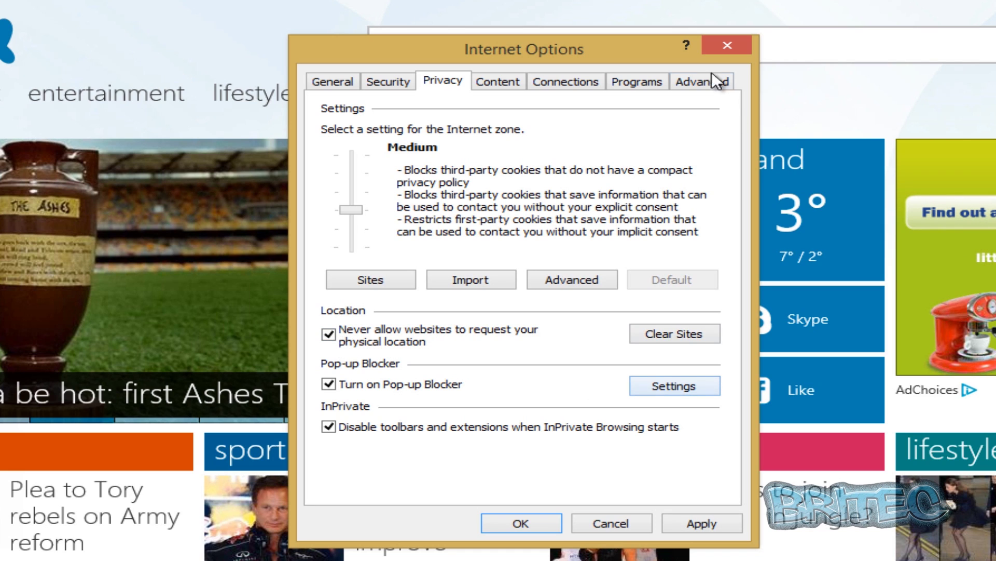
left_click(700, 81)
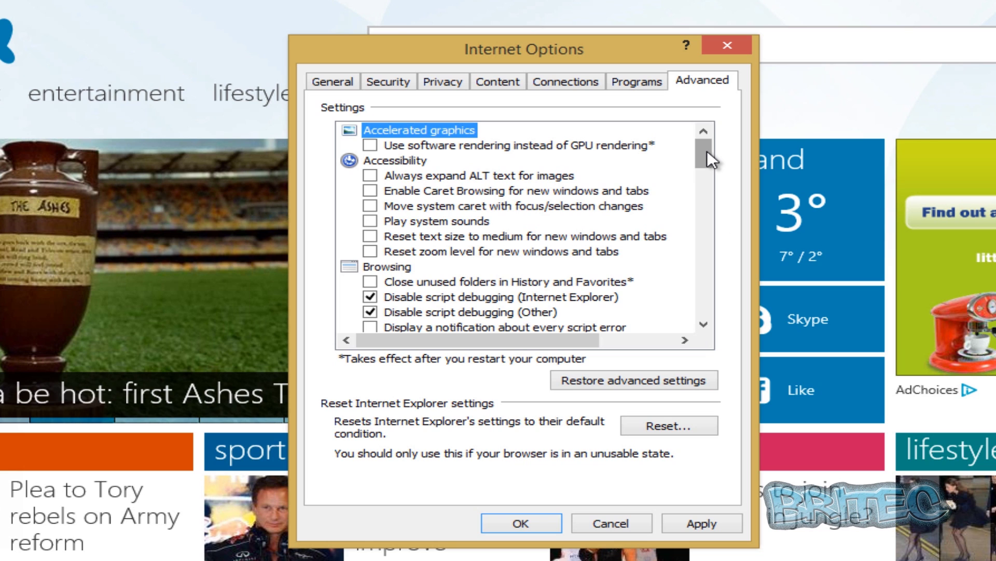
left_click_drag(708, 150, 709, 253)
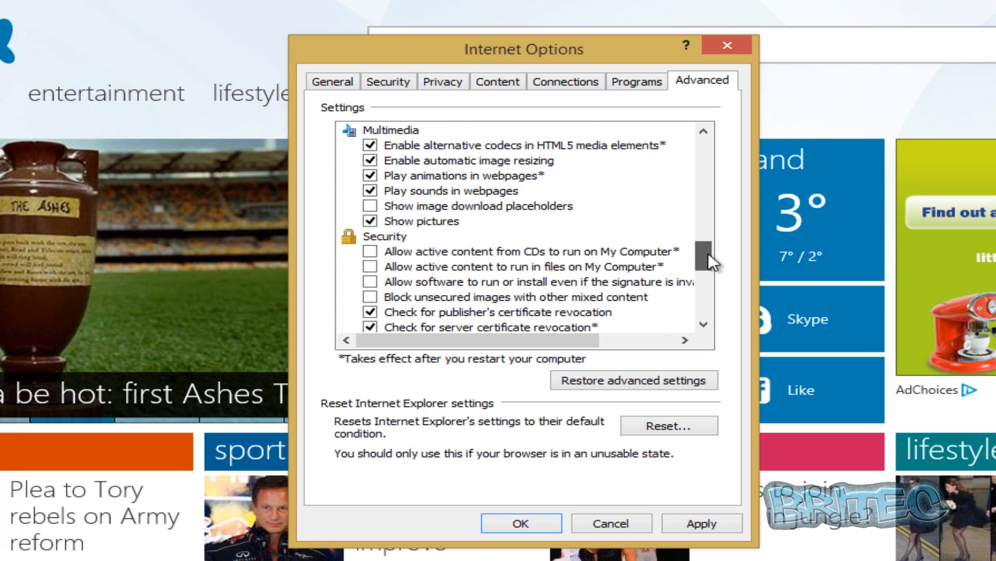
left_click_drag(709, 253, 713, 225)
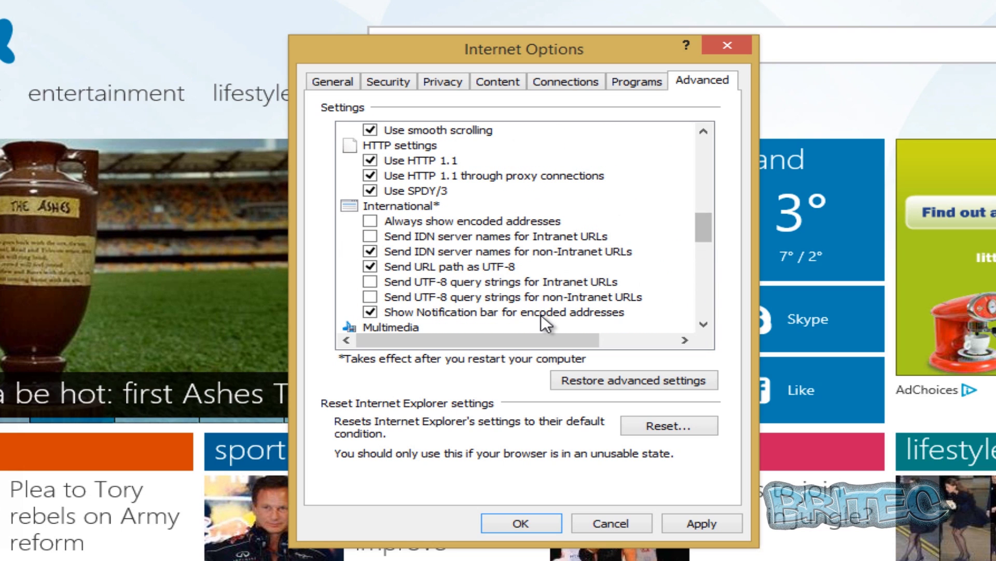
scroll(612, 304, "down", 4)
scroll(613, 304, "down", 5)
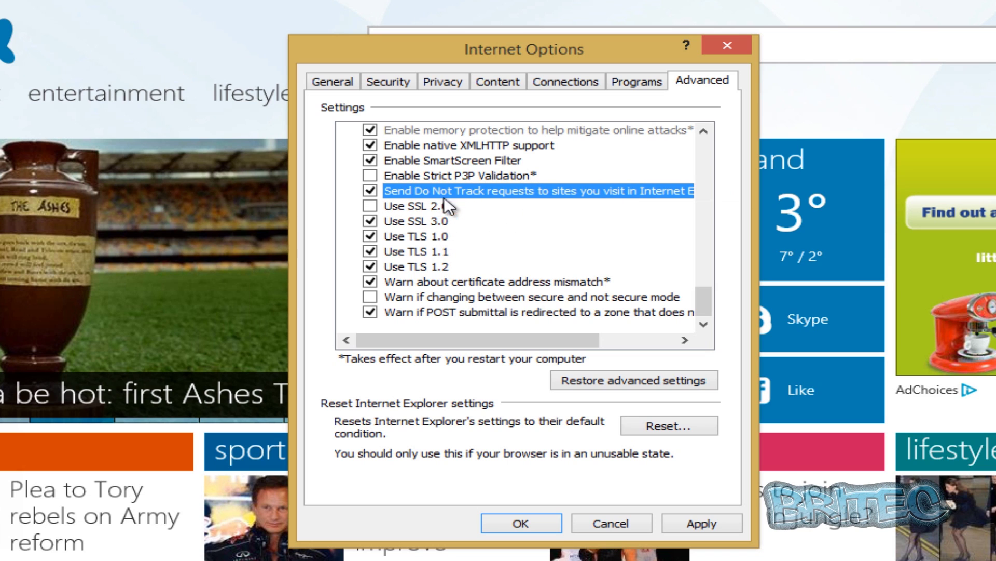
Step: Keep 'Send Do Not Track requests' ticked and confirm Internet Options with OK
left_click(702, 523)
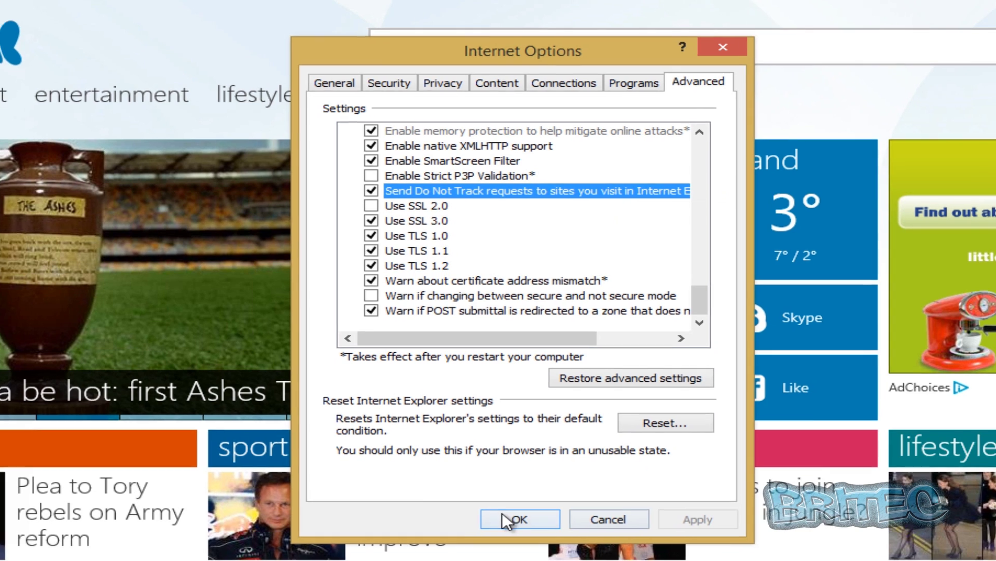
left_click(520, 523)
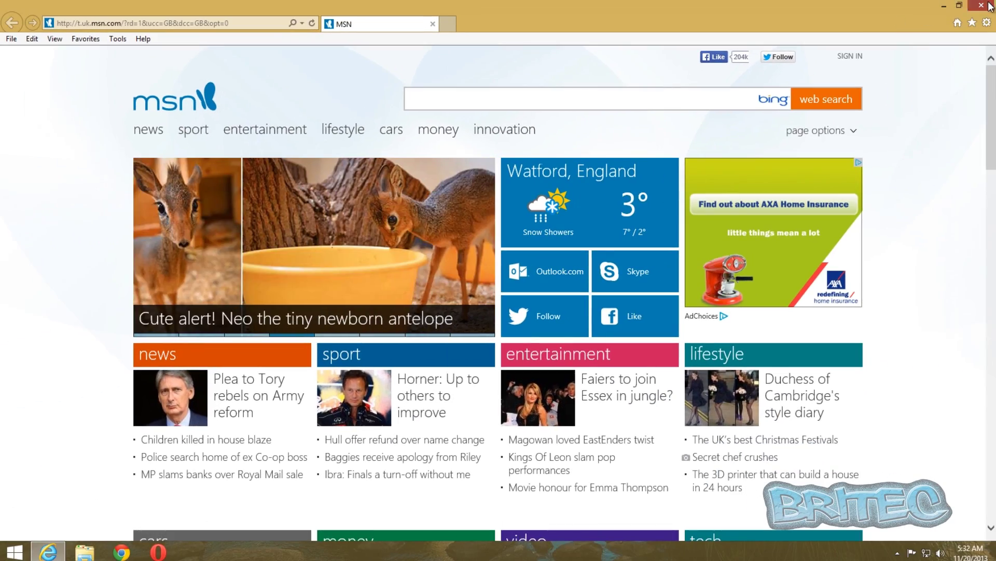
Step: Close Internet Explorer, launch Opera from its desktop shortcut, and open Opera Settings
left_click(975, 7)
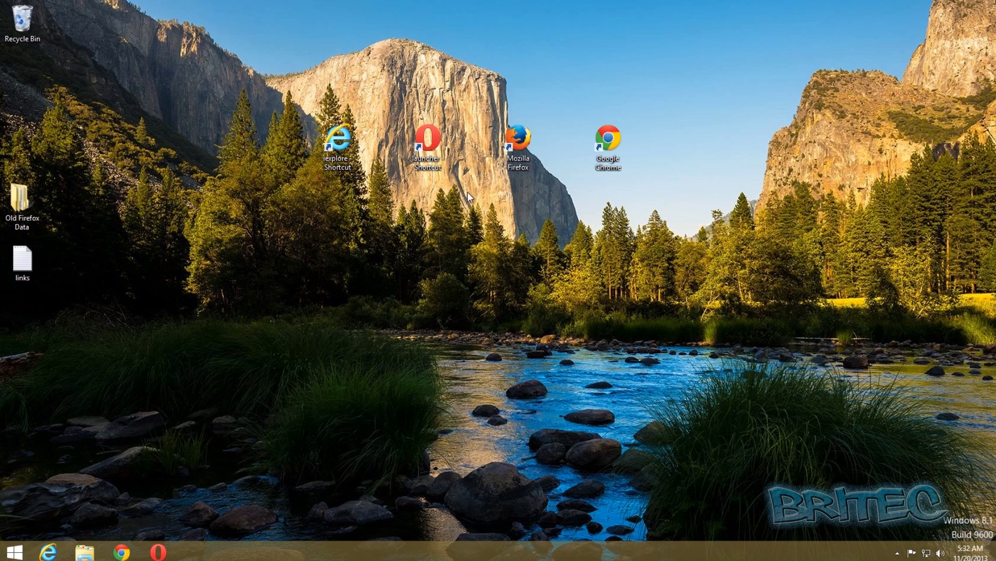
double_click(436, 139)
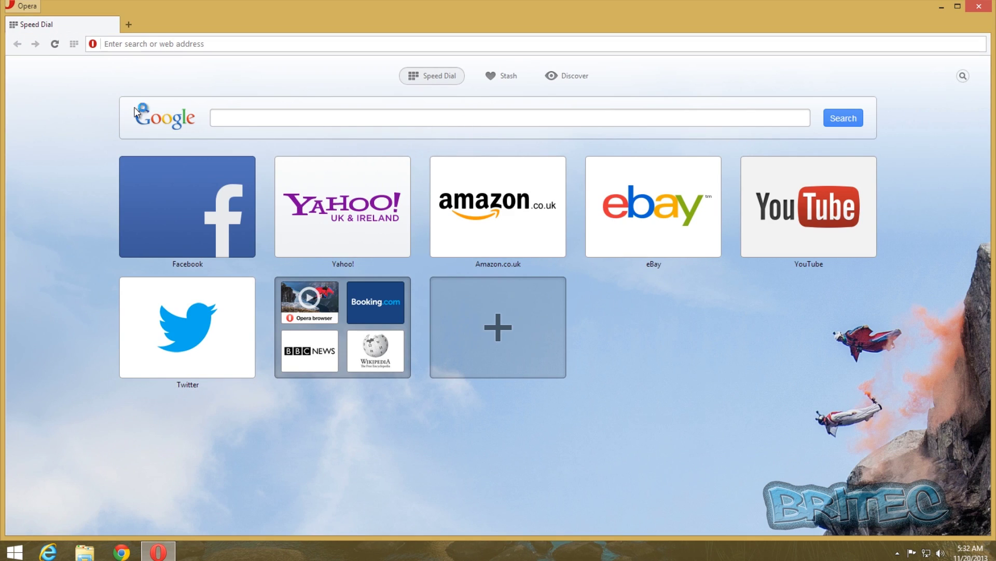
left_click(27, 6)
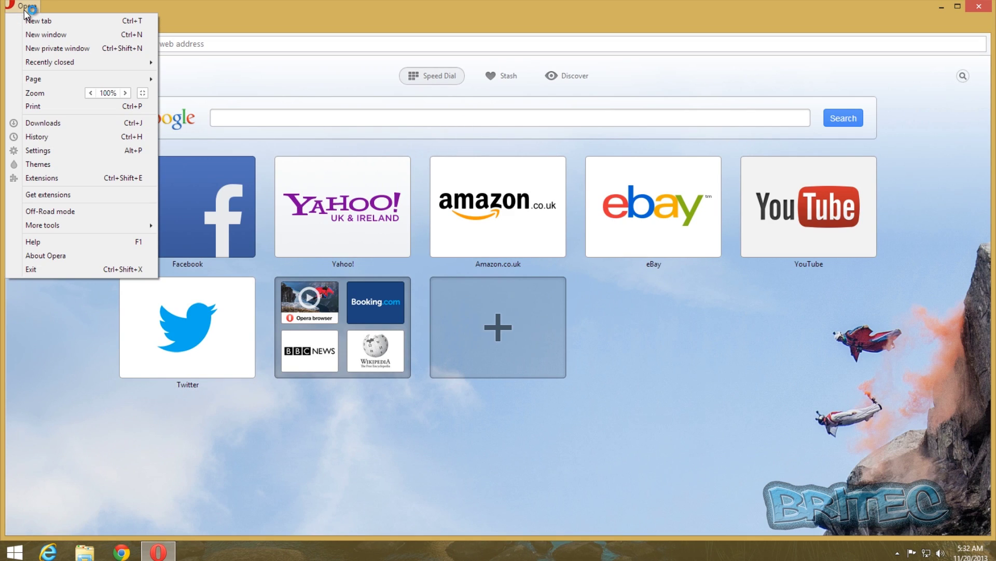
left_click(49, 152)
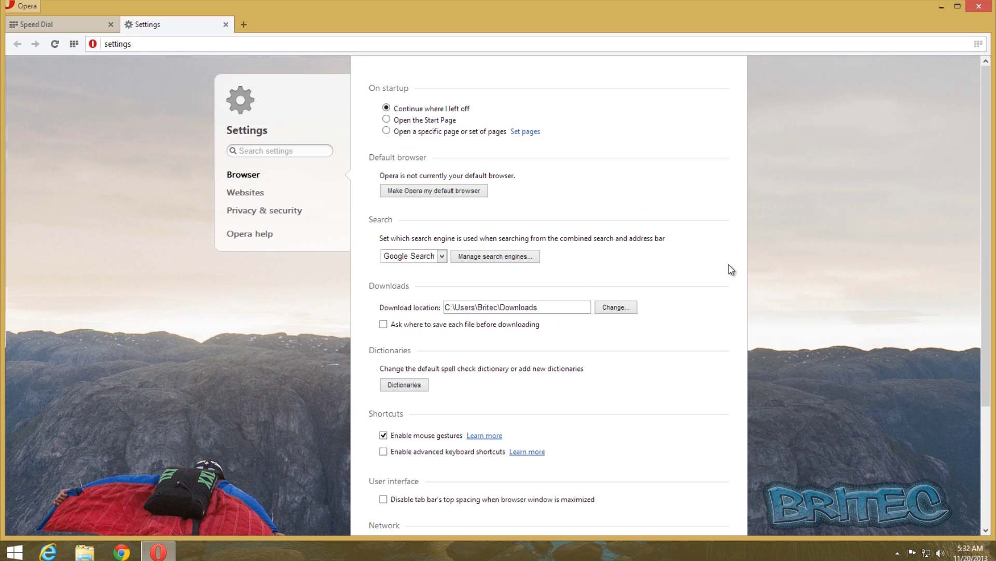
Step: Enable 'Send a Do Not Track request' in Opera's Privacy & security, declining the update, then close Settings
left_click(241, 212)
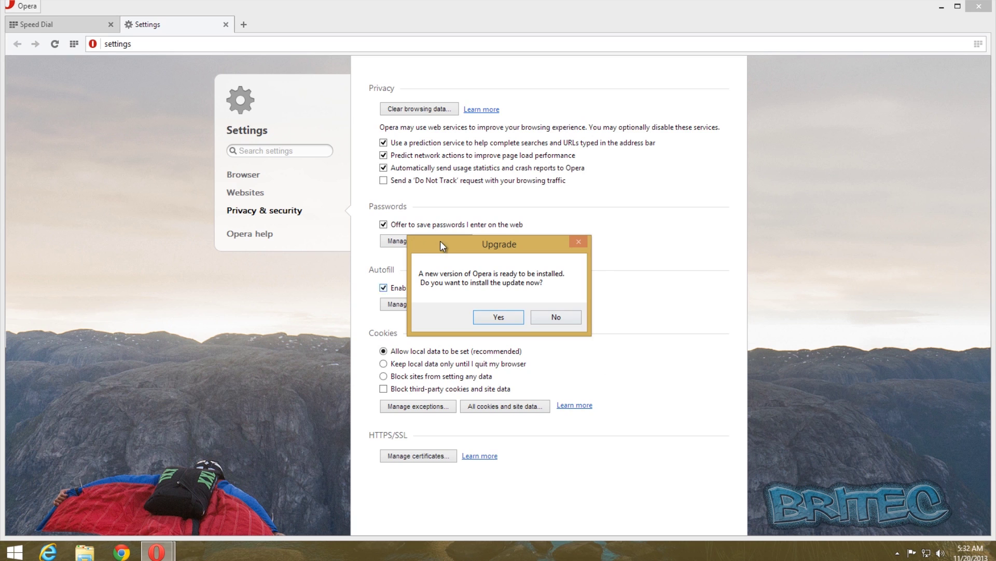
left_click(559, 317)
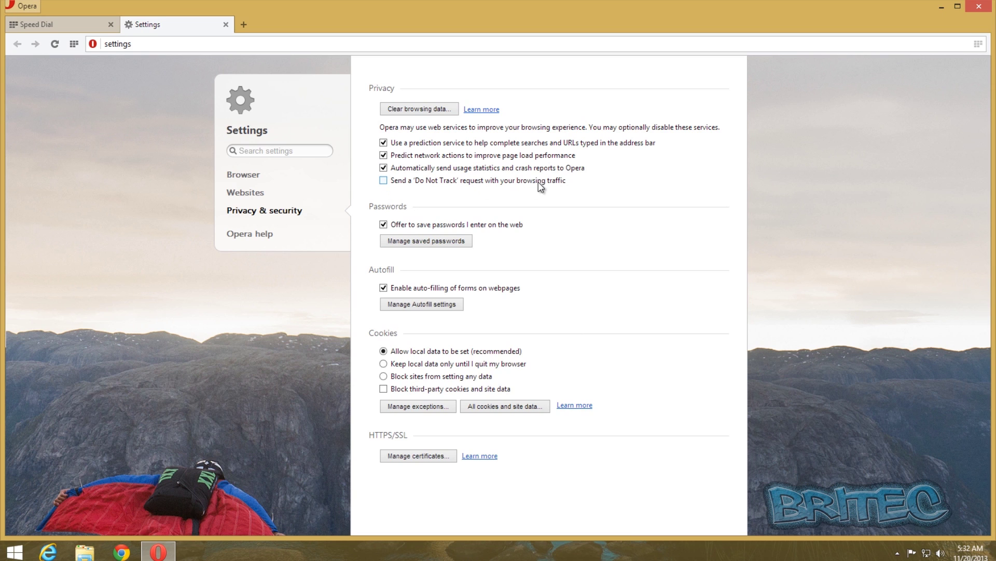
left_click(382, 181)
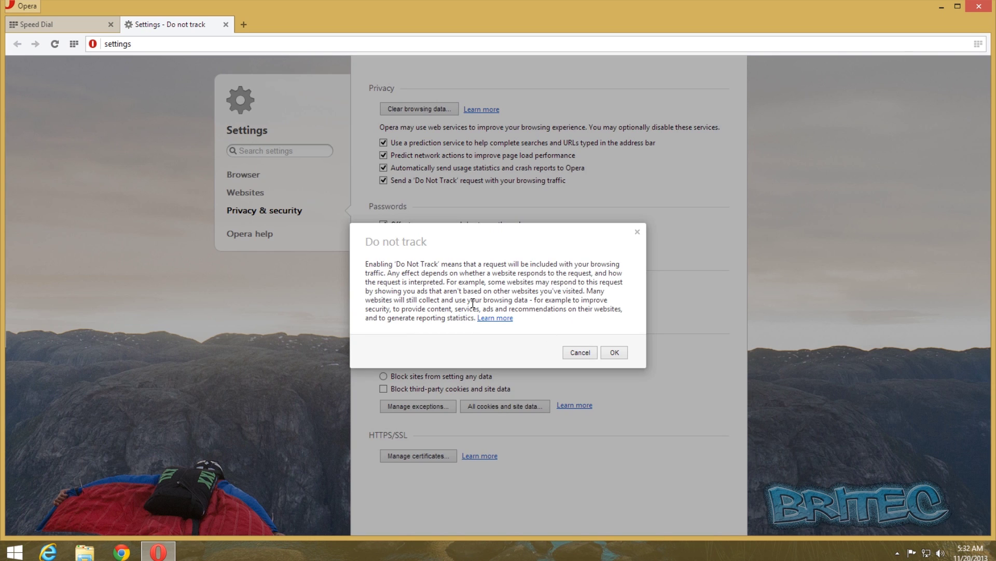
left_click(617, 351)
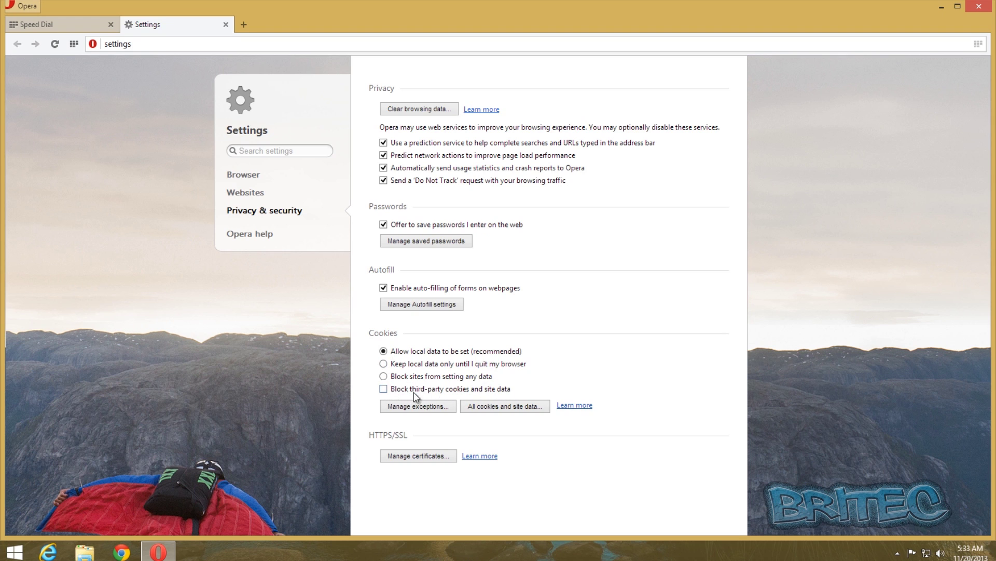
left_click(224, 25)
Step: Quit Opera, decline making Firefox the default browser, and open Firefox Options
left_click(973, 10)
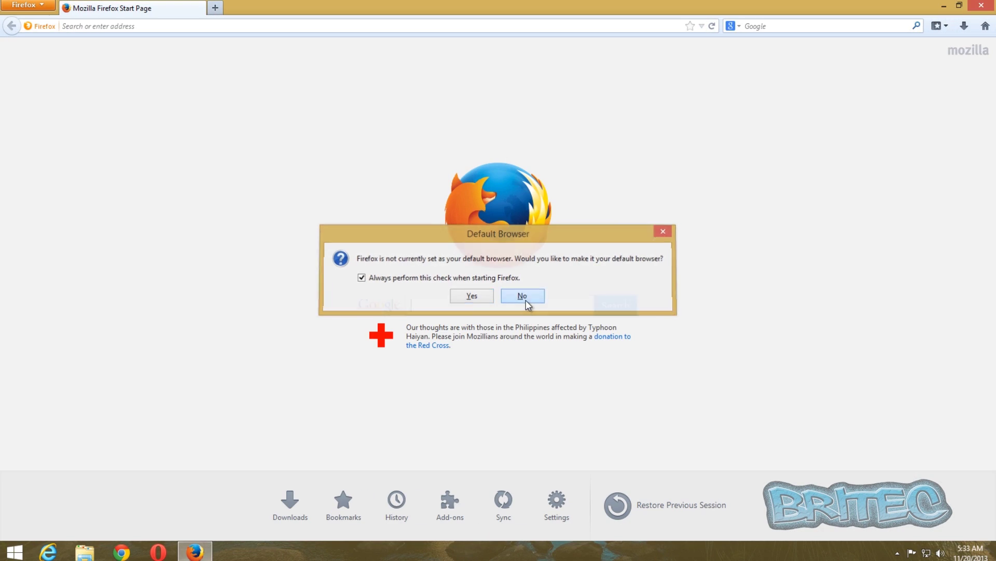
left_click(525, 298)
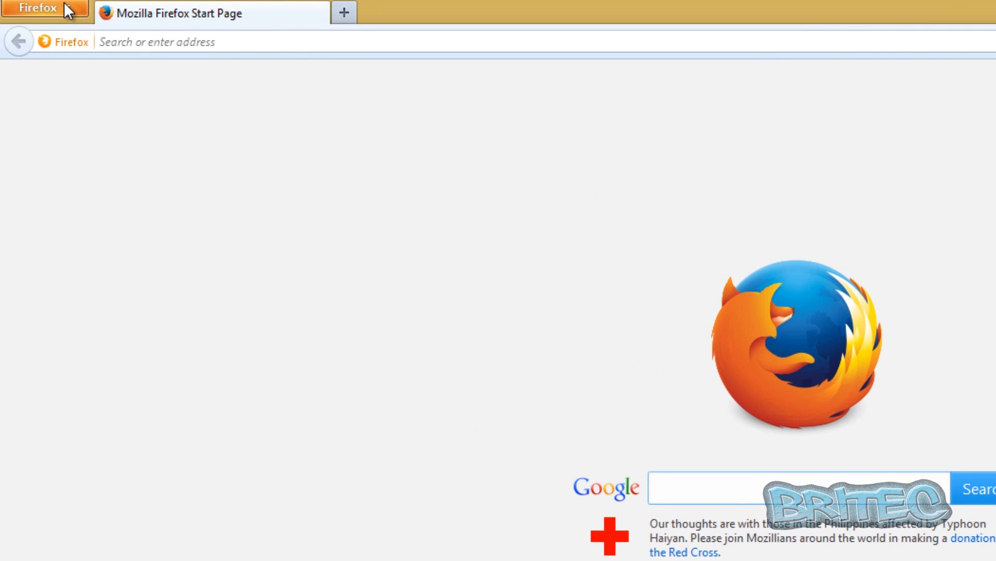
left_click(38, 9)
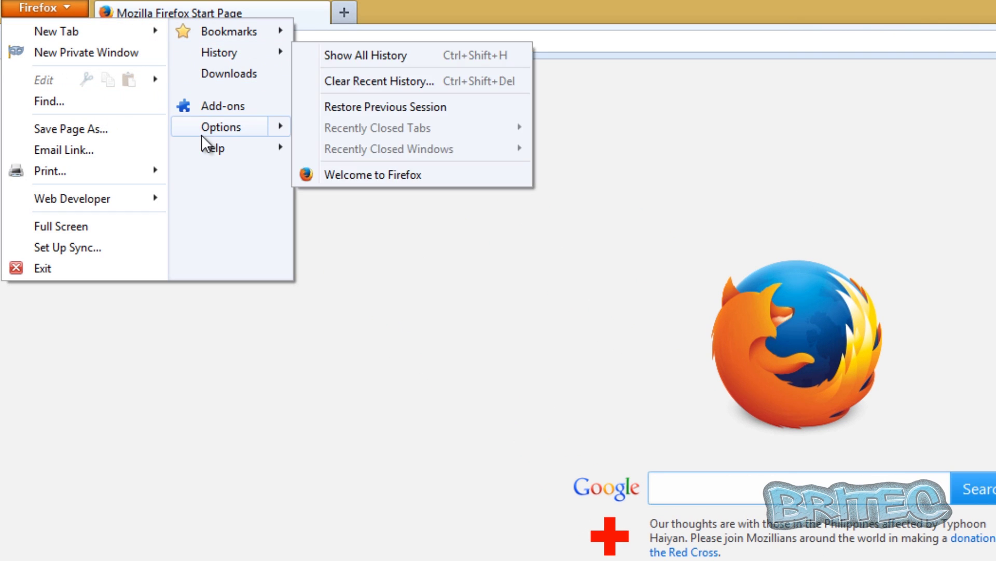
mouse_move(222, 128)
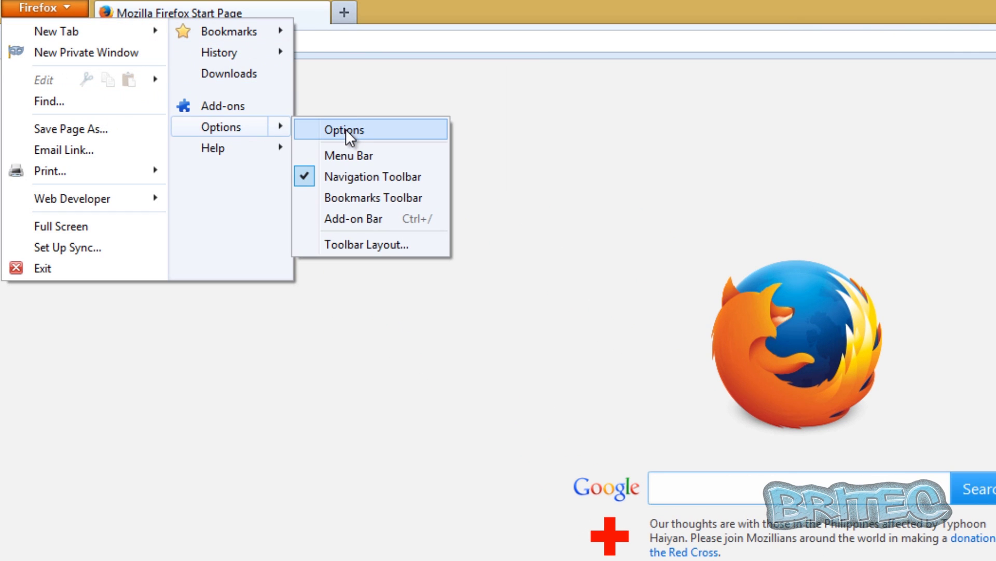
left_click(346, 128)
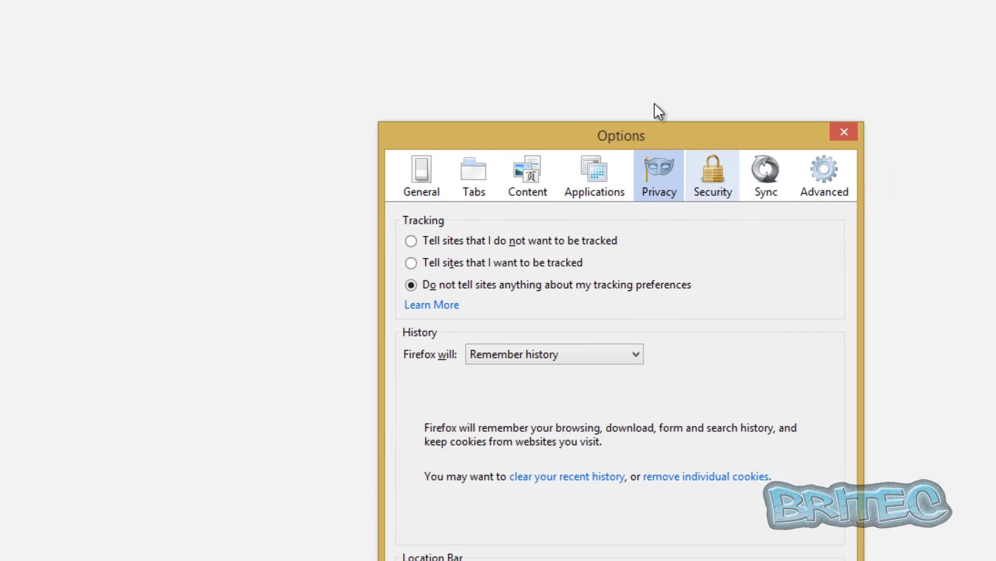
Step: Select 'Tell sites that I do not want to be tracked' in Firefox Privacy options and save
left_click_drag(513, 81, 510, 37)
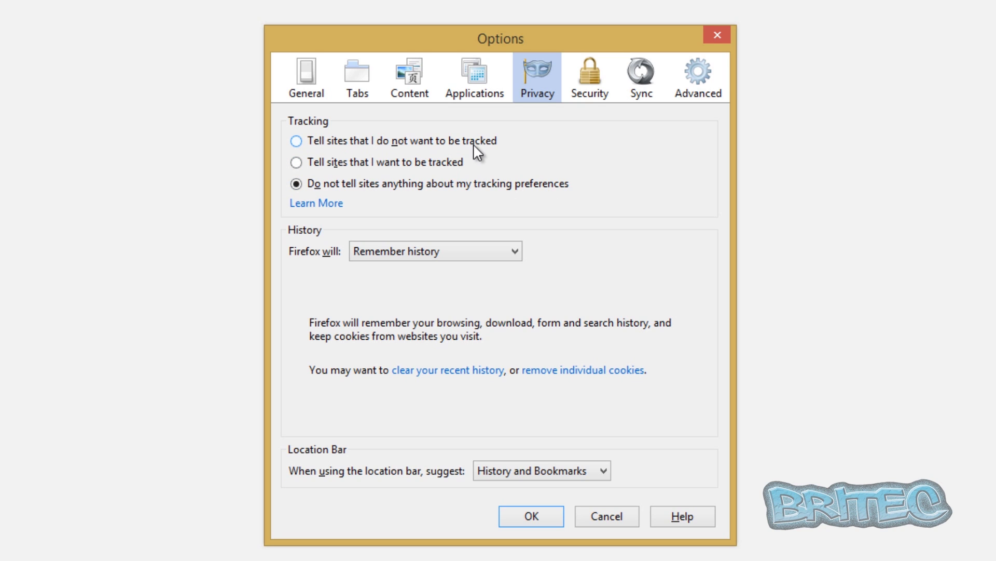
left_click(296, 142)
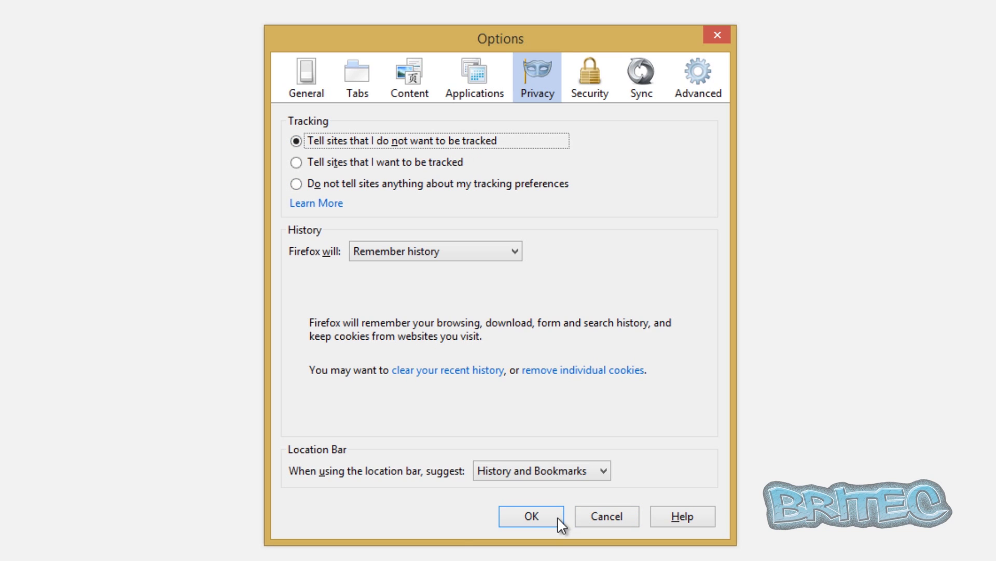
left_click(584, 79)
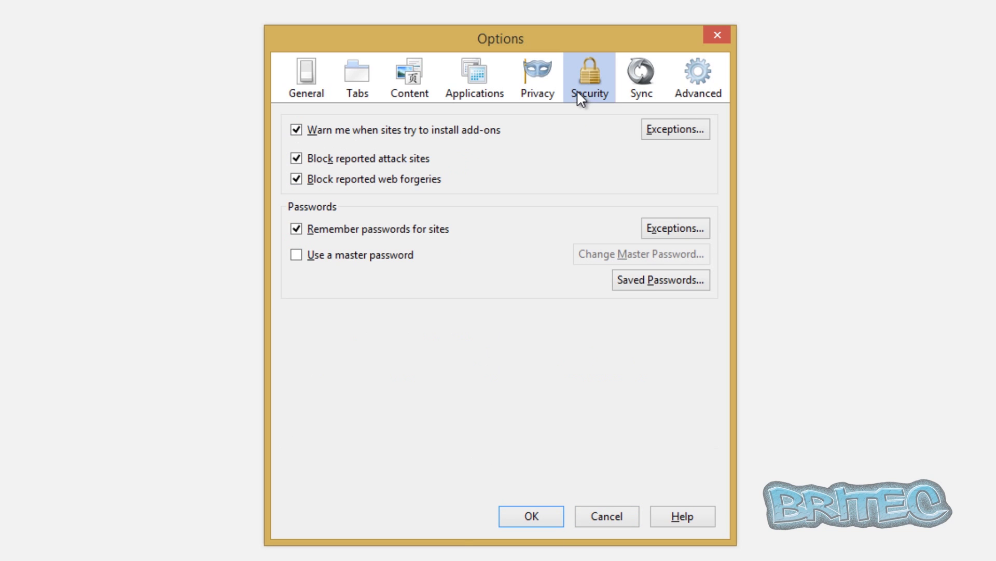
left_click(538, 86)
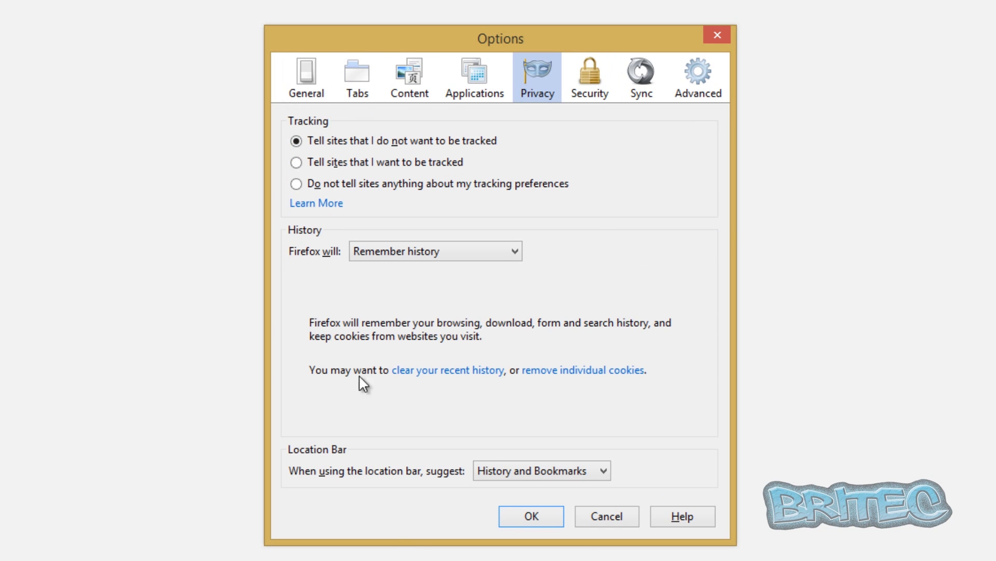
left_click(531, 516)
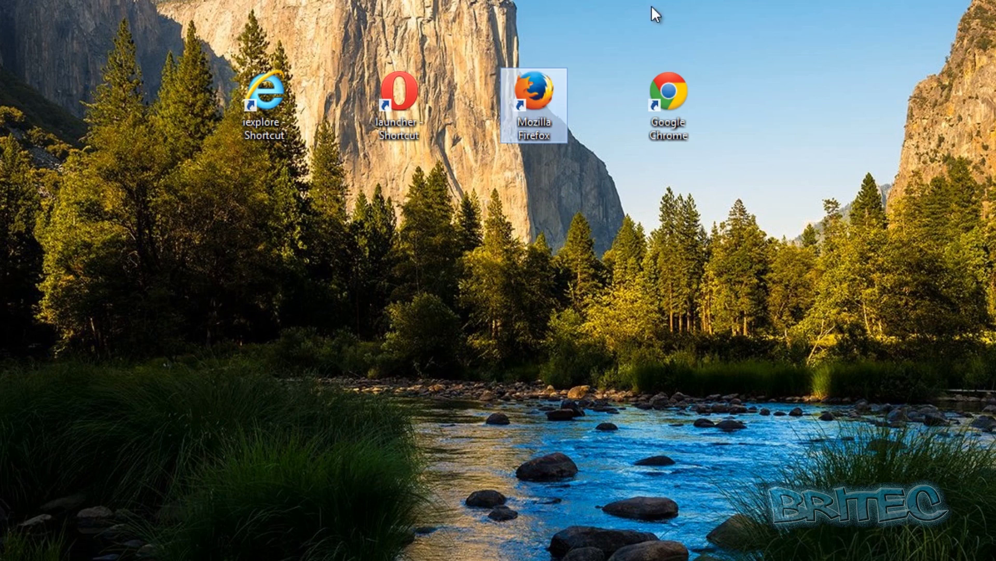
Step: Launch Chrome, open Settings from its menu, and expand the advanced settings
double_click(673, 85)
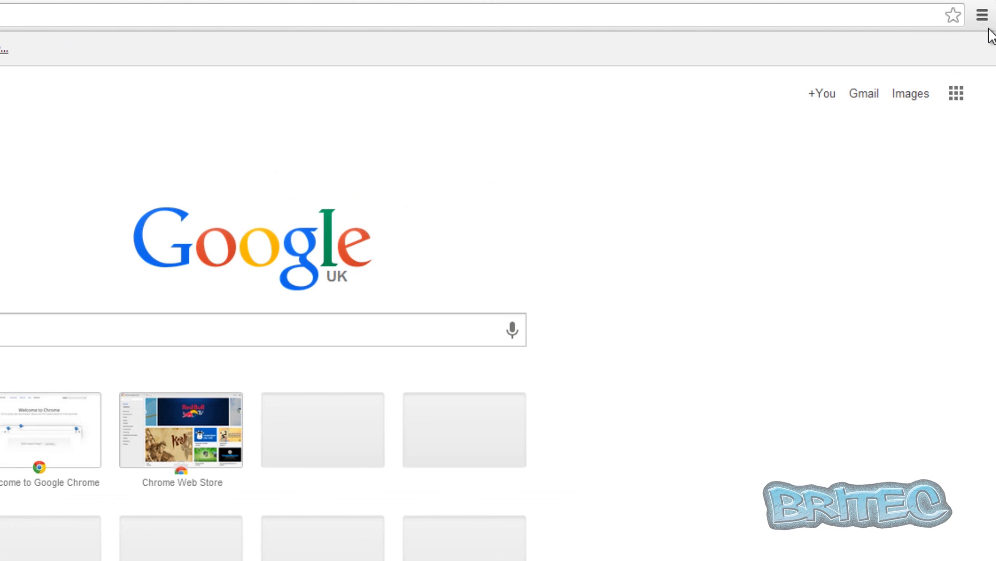
left_click(983, 15)
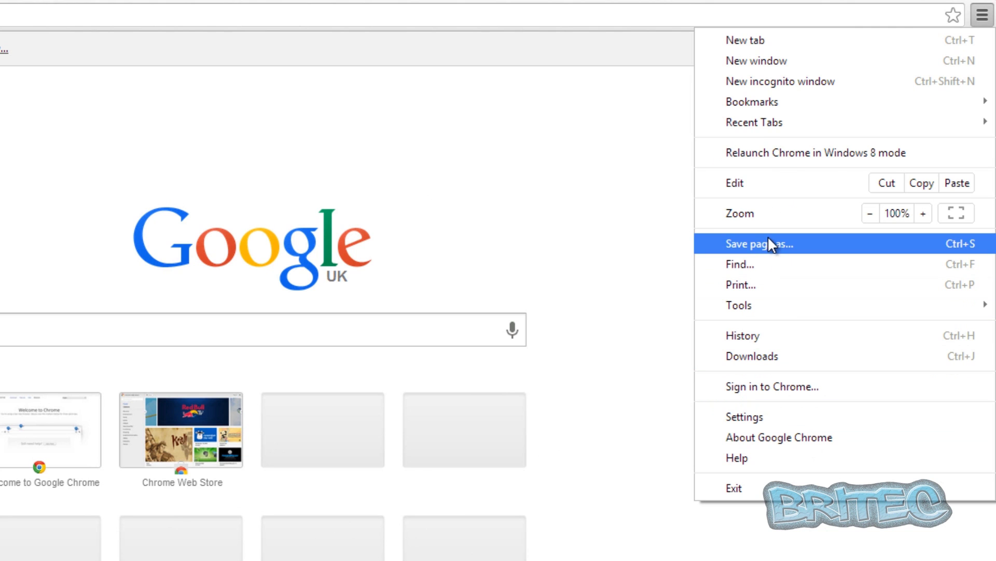
left_click(760, 416)
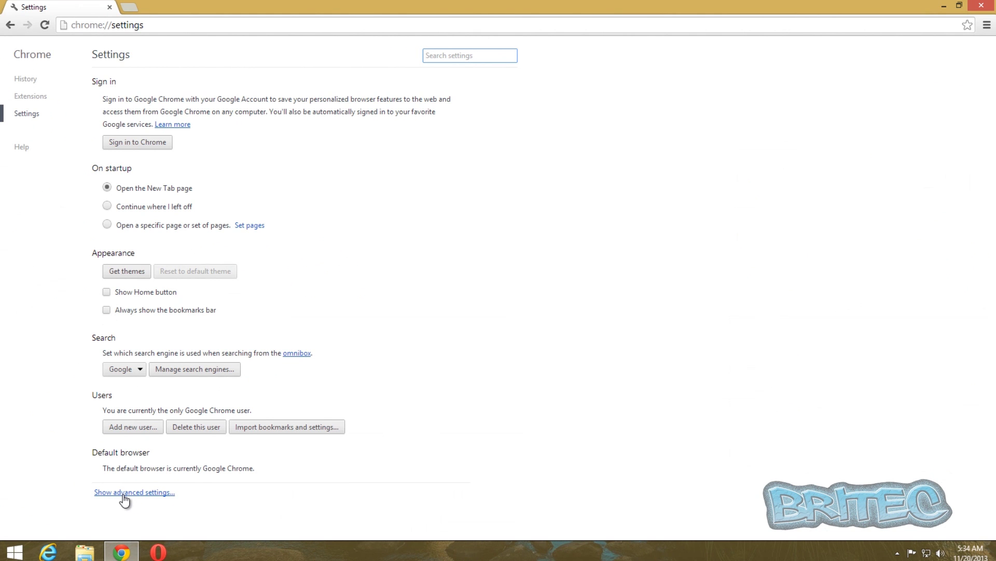
left_click(125, 492)
scroll(428, 426, "down", 1)
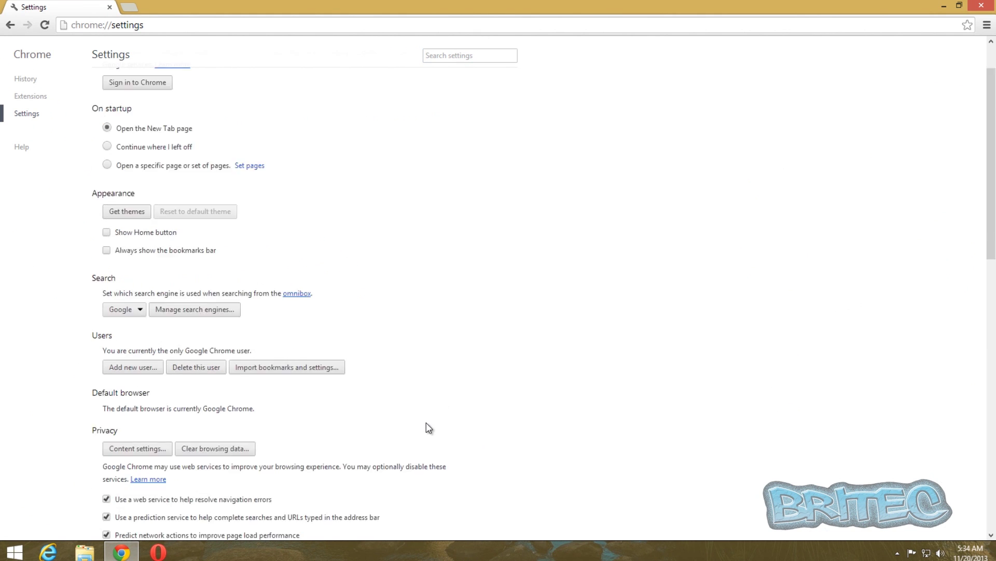
scroll(427, 426, "down", 2)
scroll(427, 425, "down", 1)
scroll(428, 425, "down", 2)
scroll(428, 425, "down", 1)
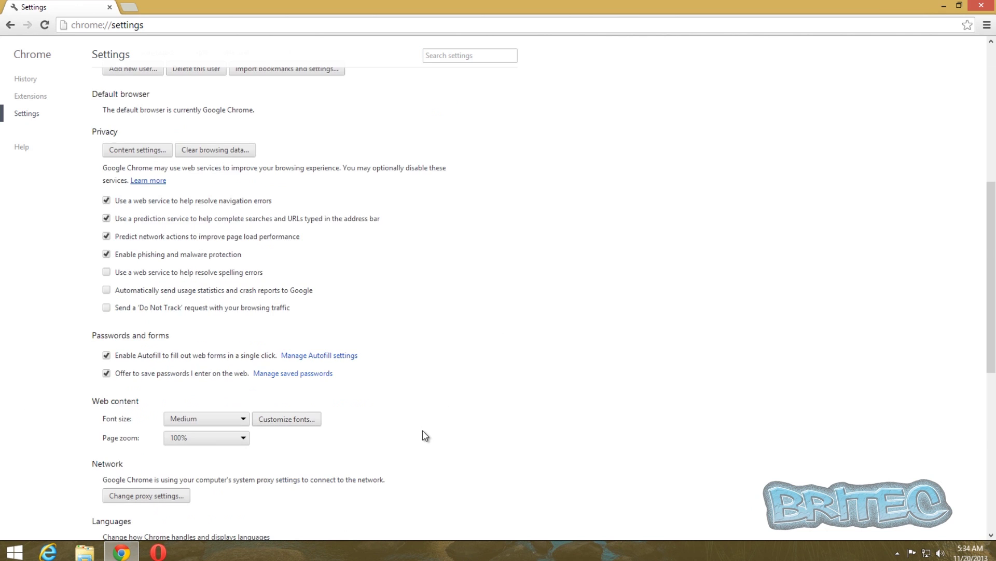
scroll(423, 431, "down", 2)
scroll(423, 430, "up", 1)
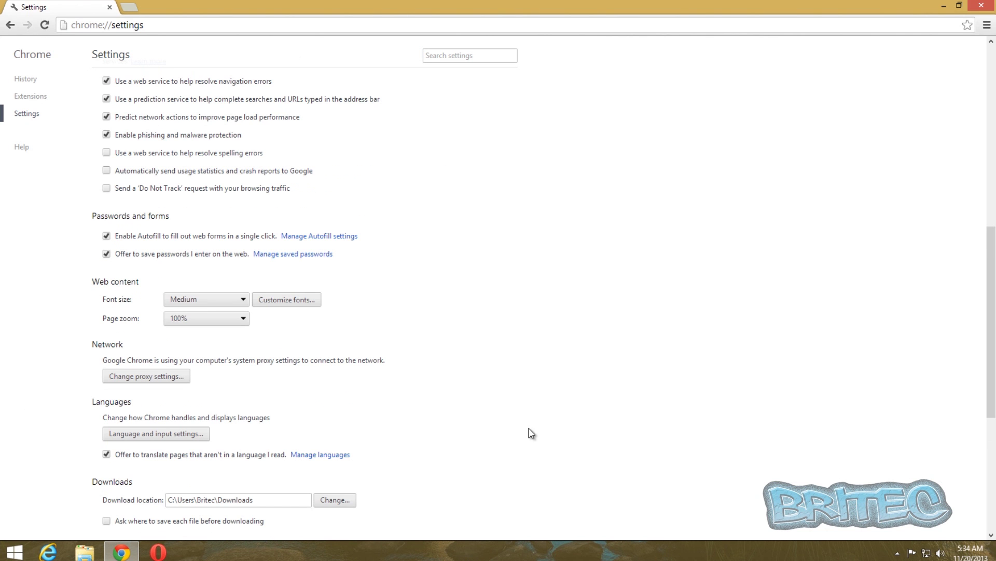
left_click_drag(992, 321, 993, 290)
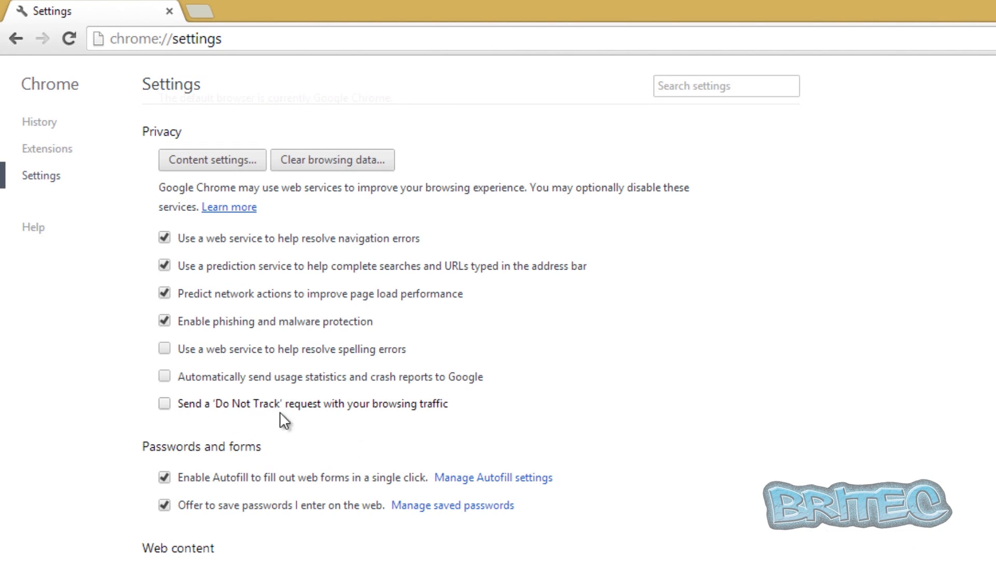
Step: Tick Chrome's 'Send a Do Not Track request' option under Privacy and accept the notice
left_click(165, 403)
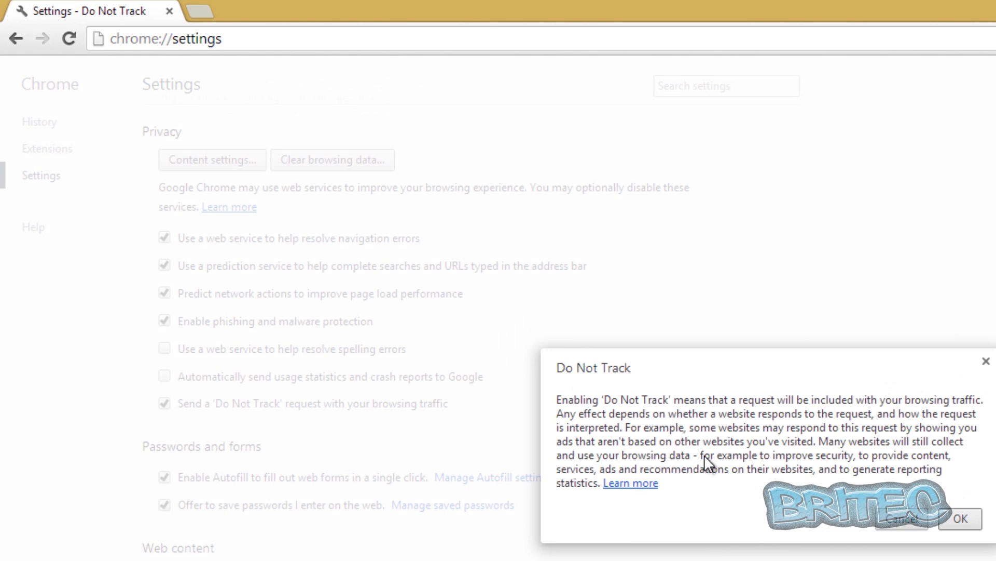
left_click(957, 521)
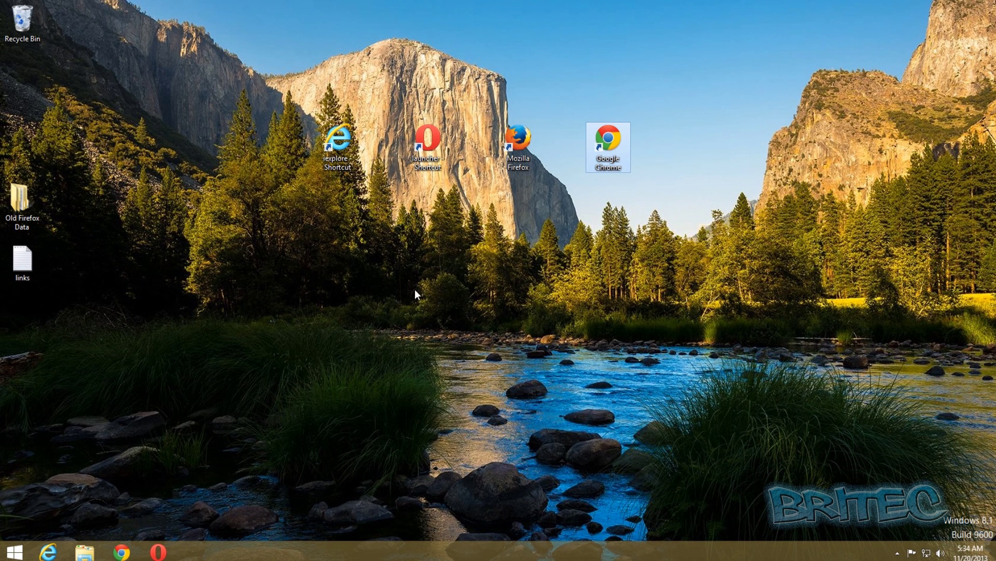
left_click(436, 214)
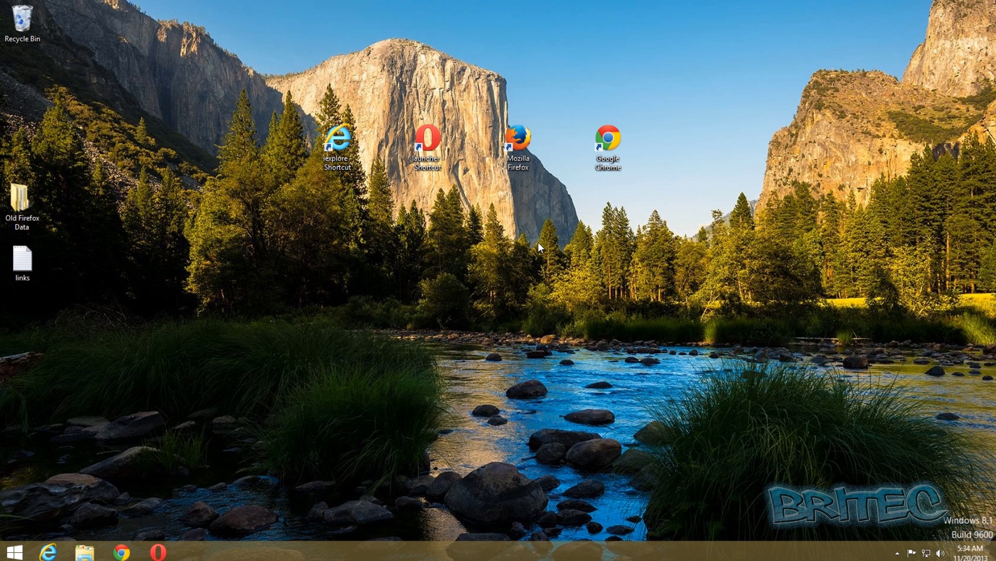